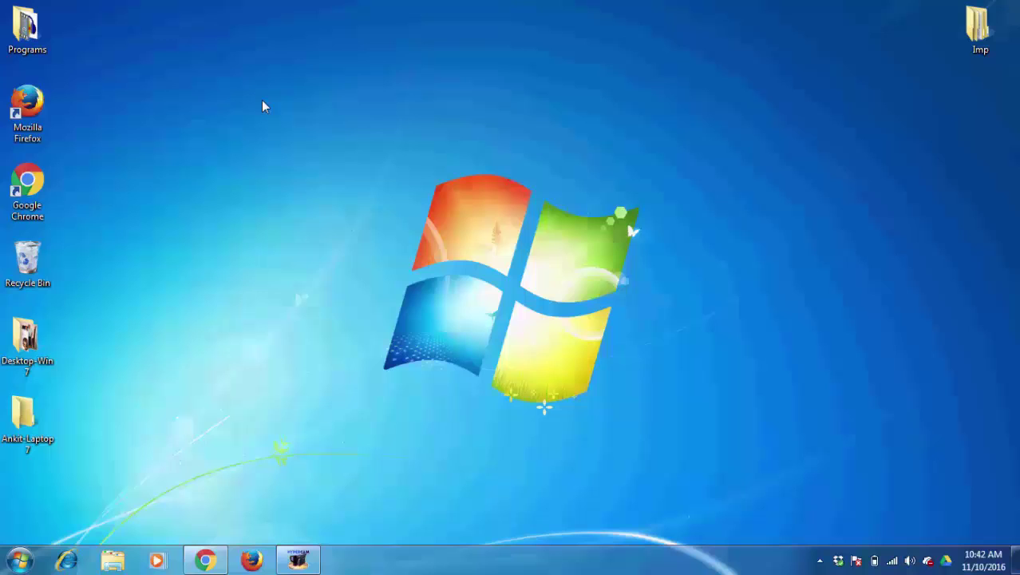
# Step: From Gmail, go to My Account > Sign-in & security and switch Allow less secure apps on
pyautogui.click(205, 560)
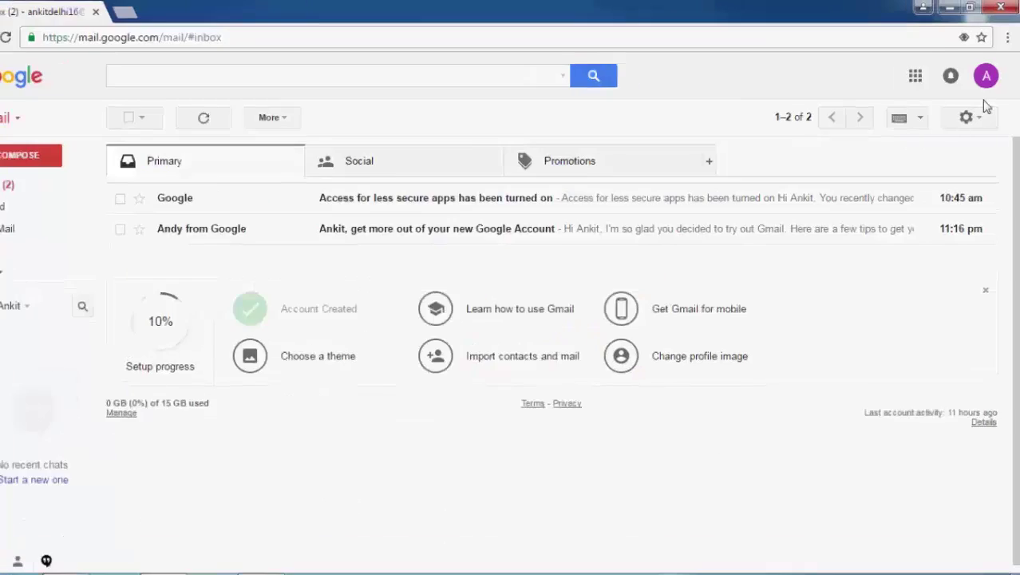
pyautogui.click(986, 76)
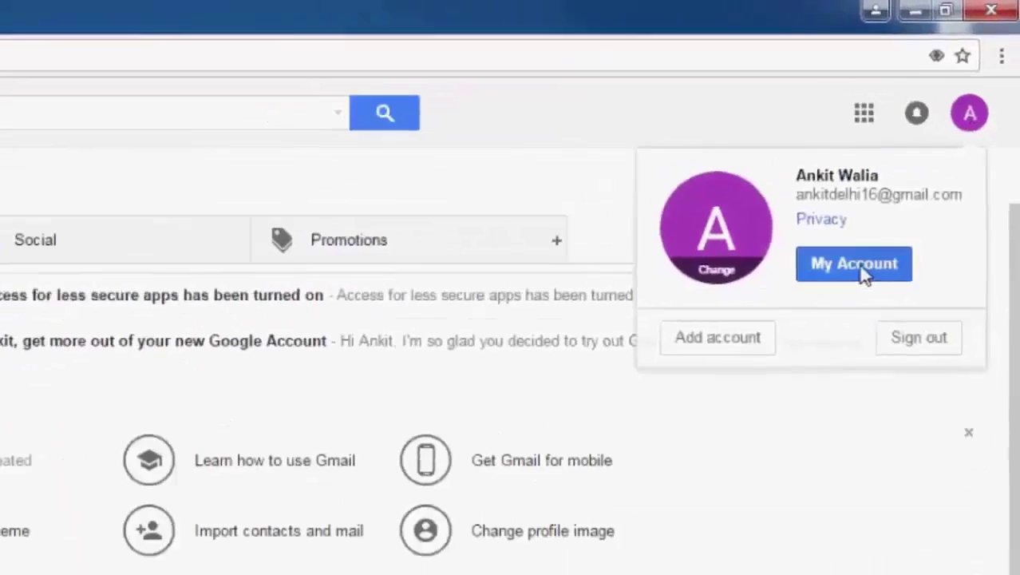
pyautogui.click(862, 270)
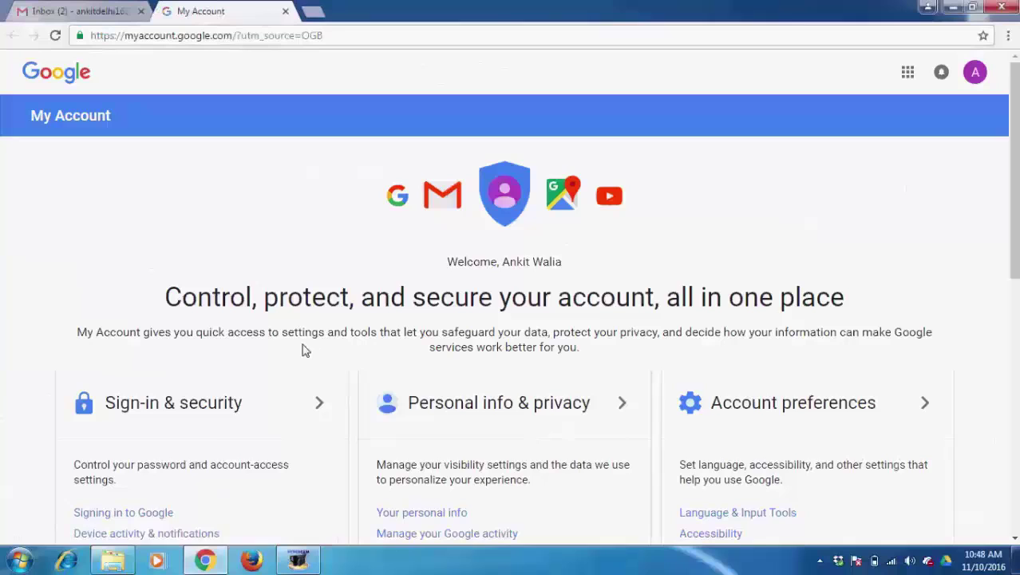
pyautogui.click(209, 407)
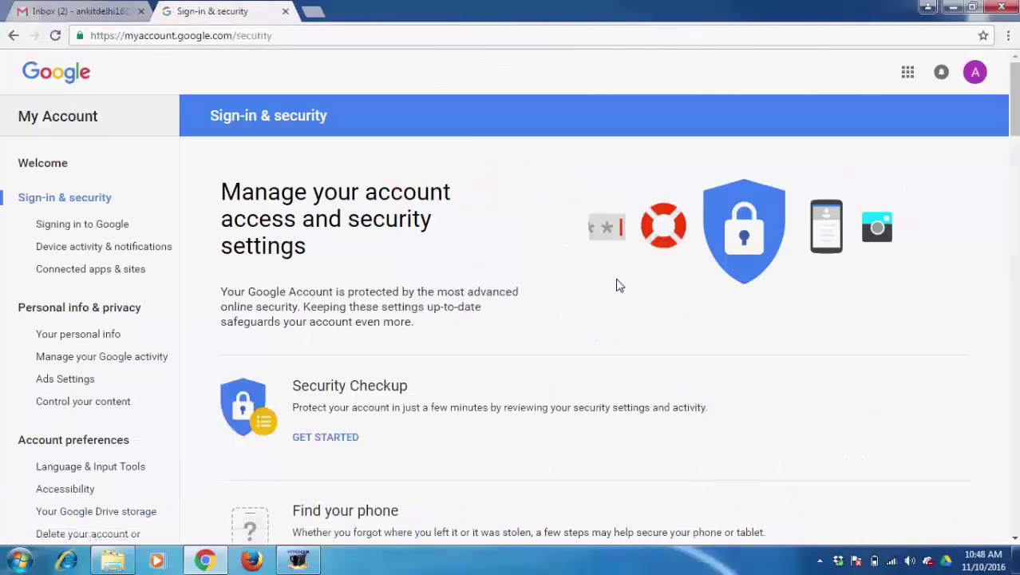
pyautogui.moveTo(1013, 100); pyautogui.dragTo(1014, 439)
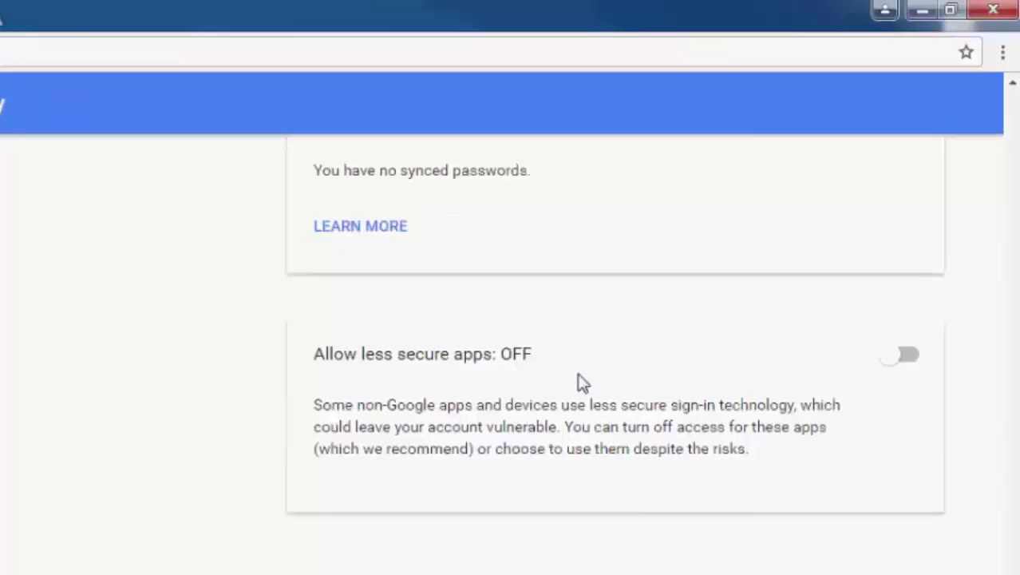
pyautogui.click(905, 363)
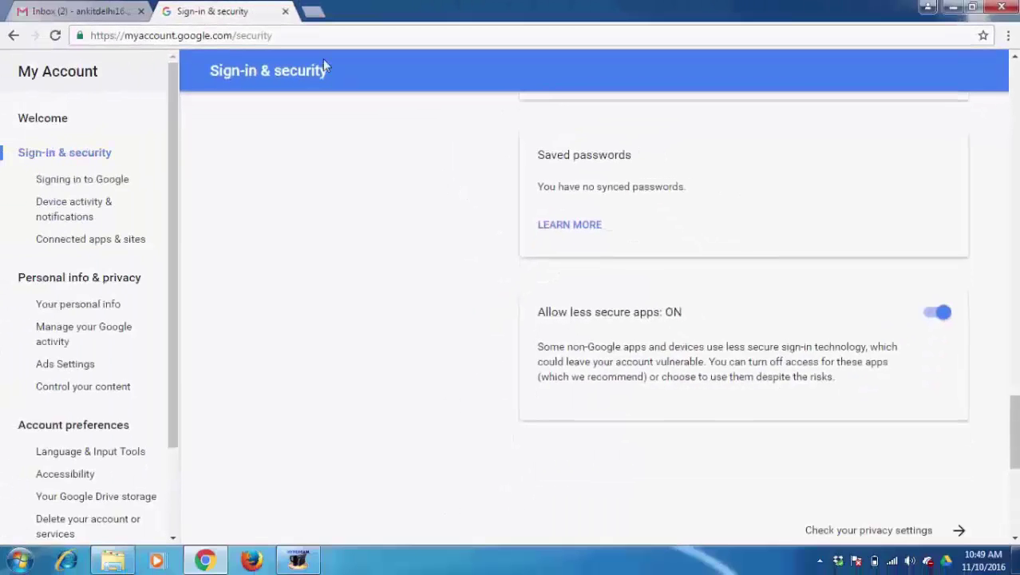
# Step: In Gmail's Forwarding and POP/IMAP settings, enable POP for all mail and IMAP, then save
pyautogui.click(285, 12)
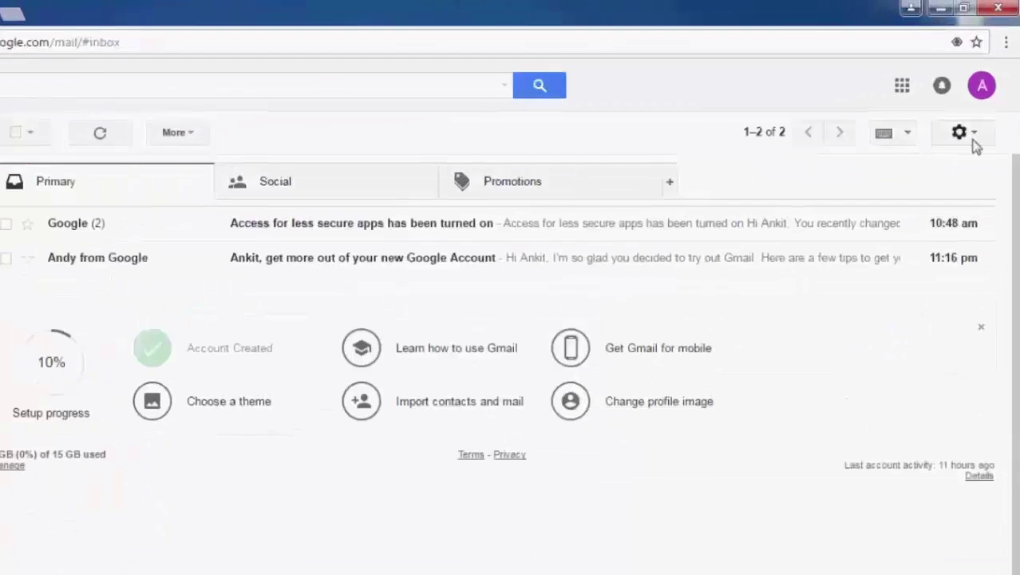
pyautogui.click(974, 139)
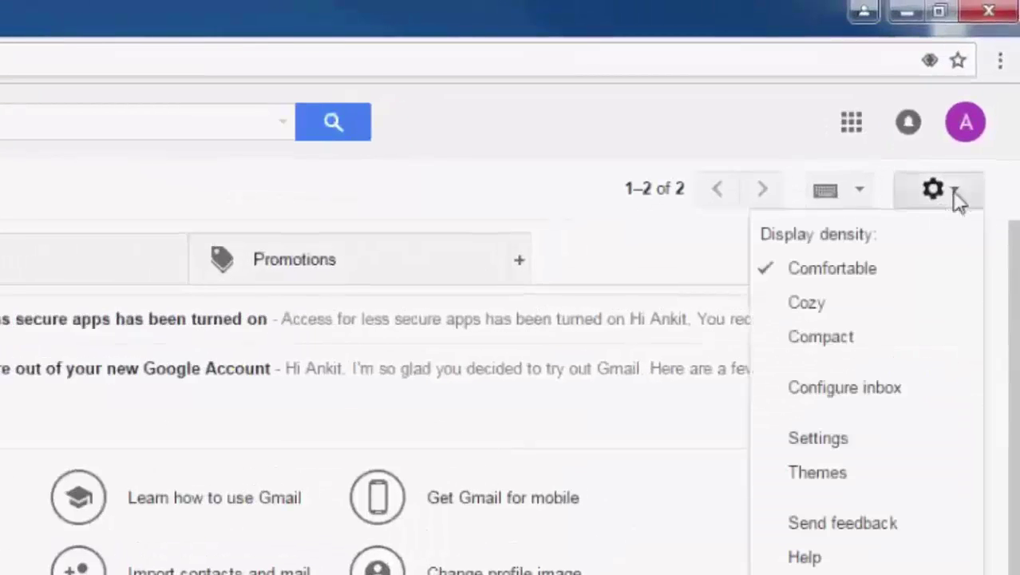
pyautogui.click(884, 446)
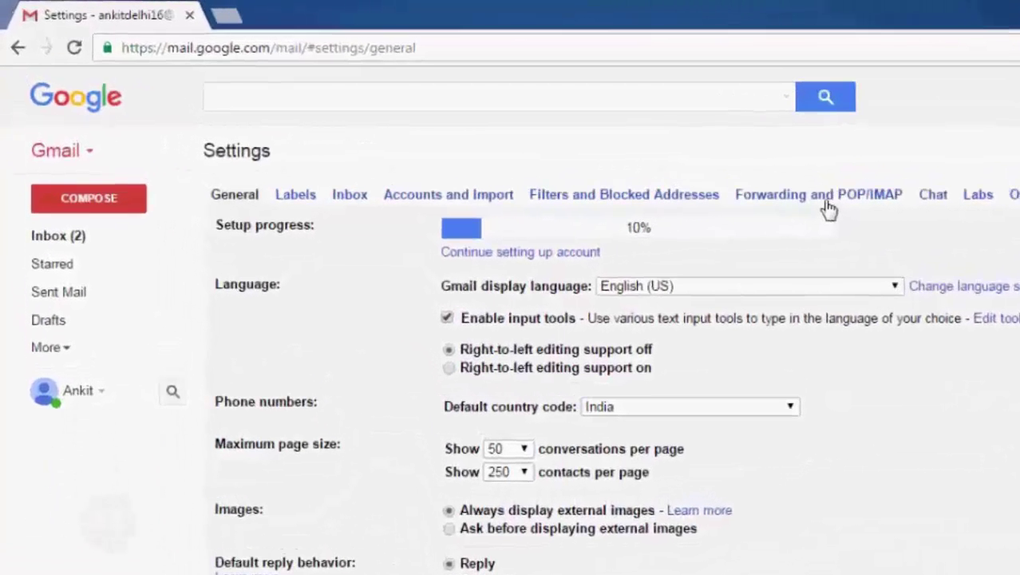
pyautogui.click(827, 204)
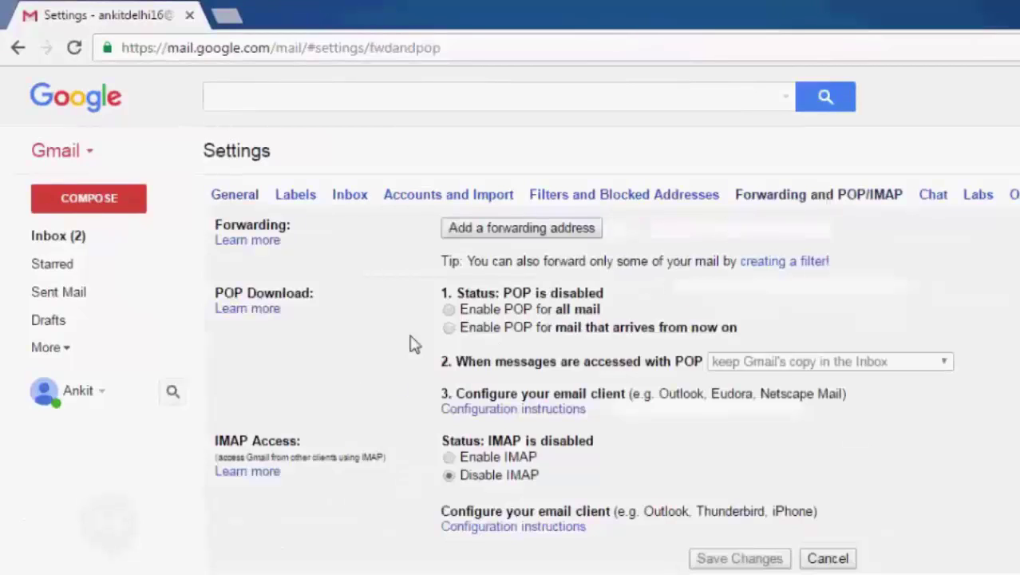
pyautogui.click(449, 312)
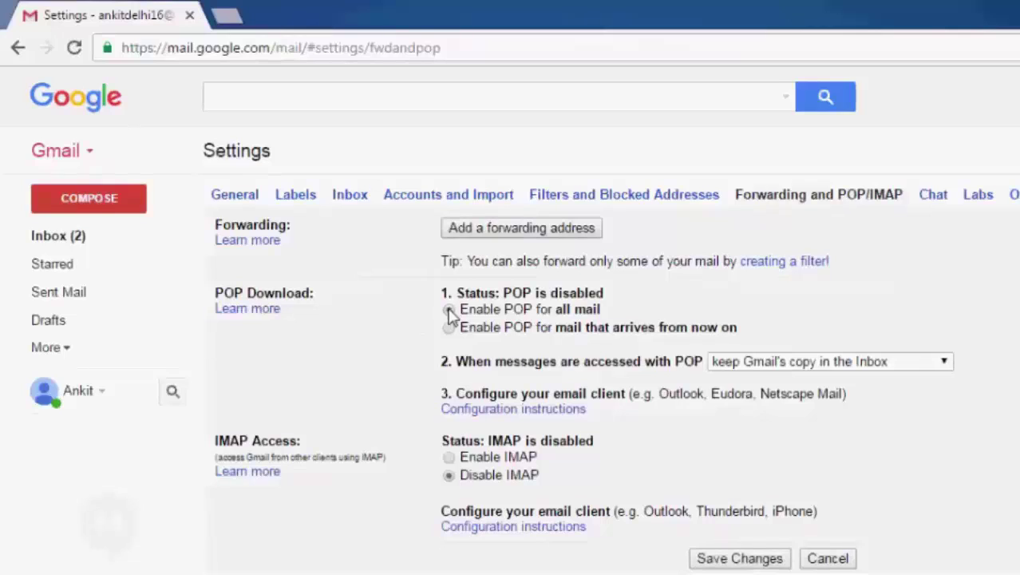
pyautogui.click(449, 458)
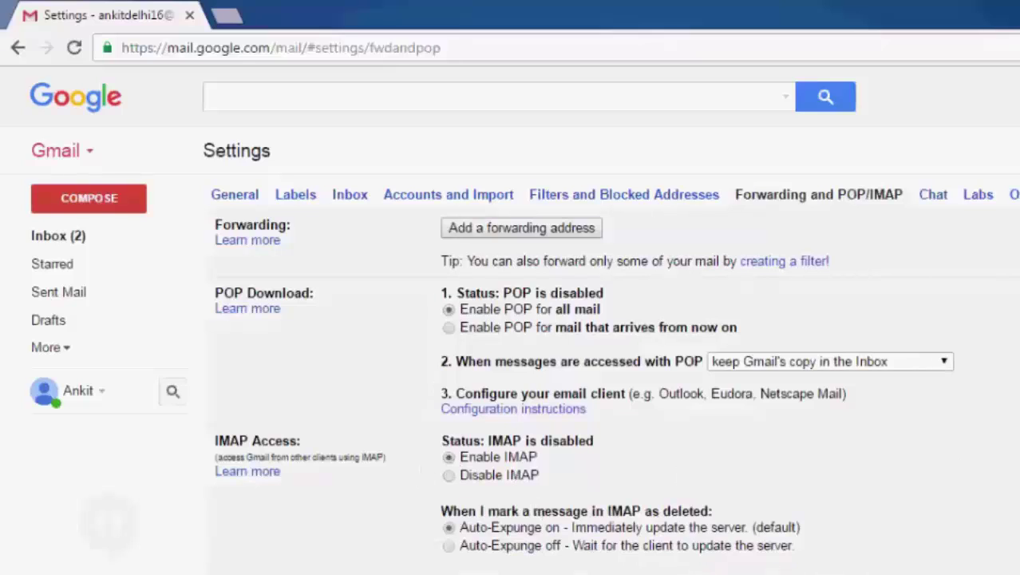
pyautogui.scroll(-4, 595, 383)
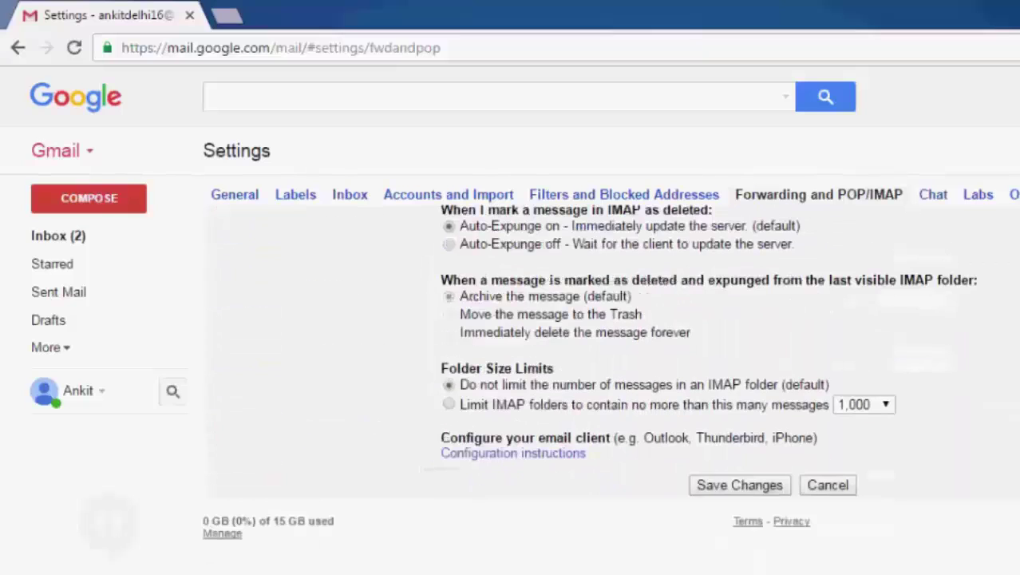
pyautogui.click(750, 489)
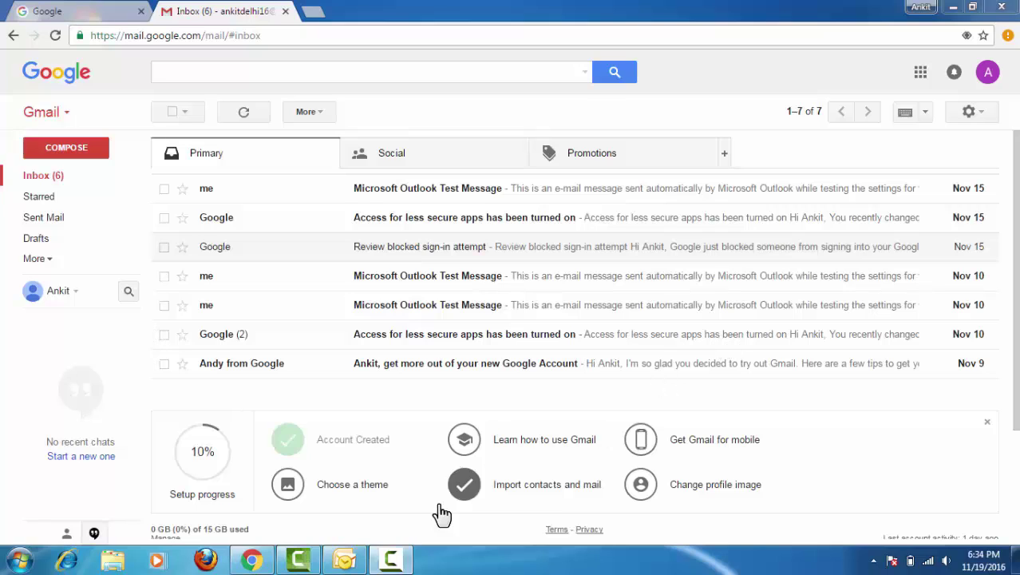
# Step: Add a new Internet E-mail account in Outlook's Account Settings with manual server configuration
pyautogui.click(355, 561)
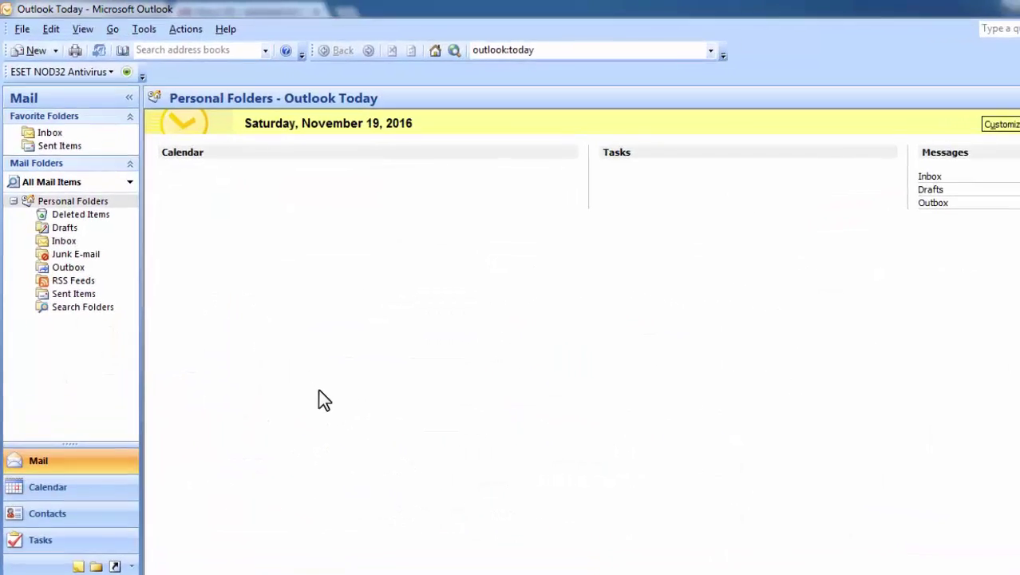
pyautogui.click(144, 29)
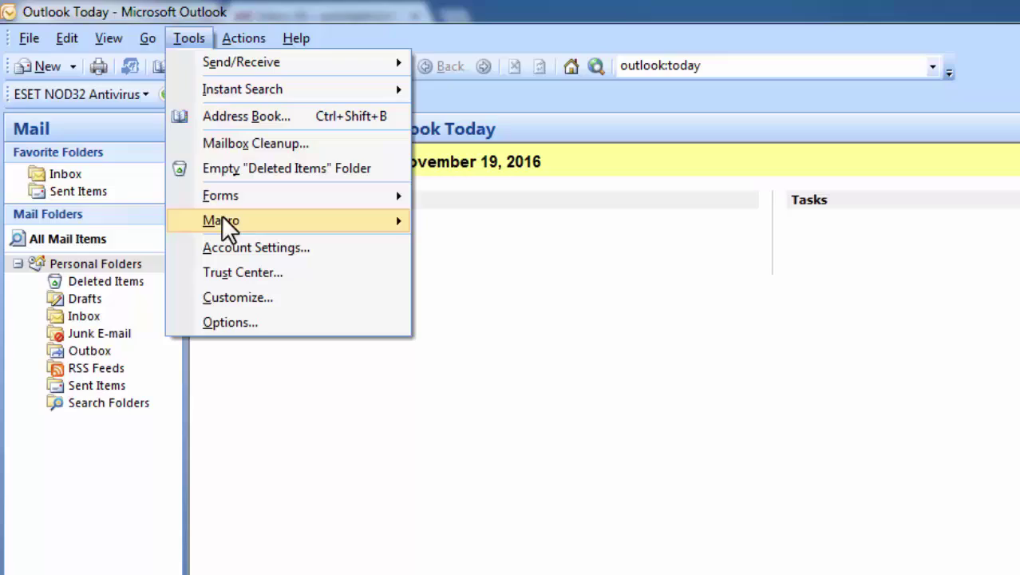
pyautogui.click(229, 249)
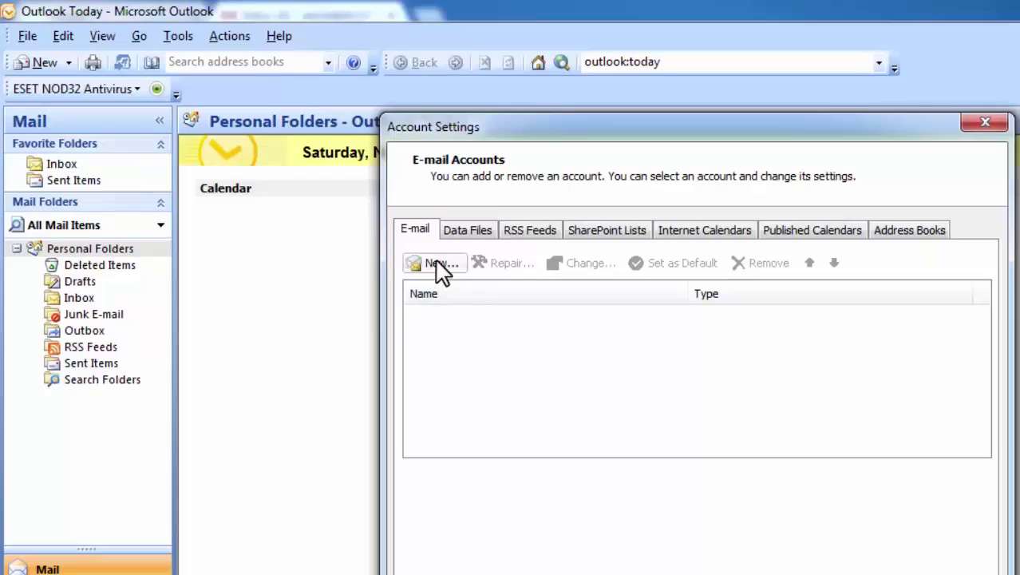
pyautogui.click(437, 265)
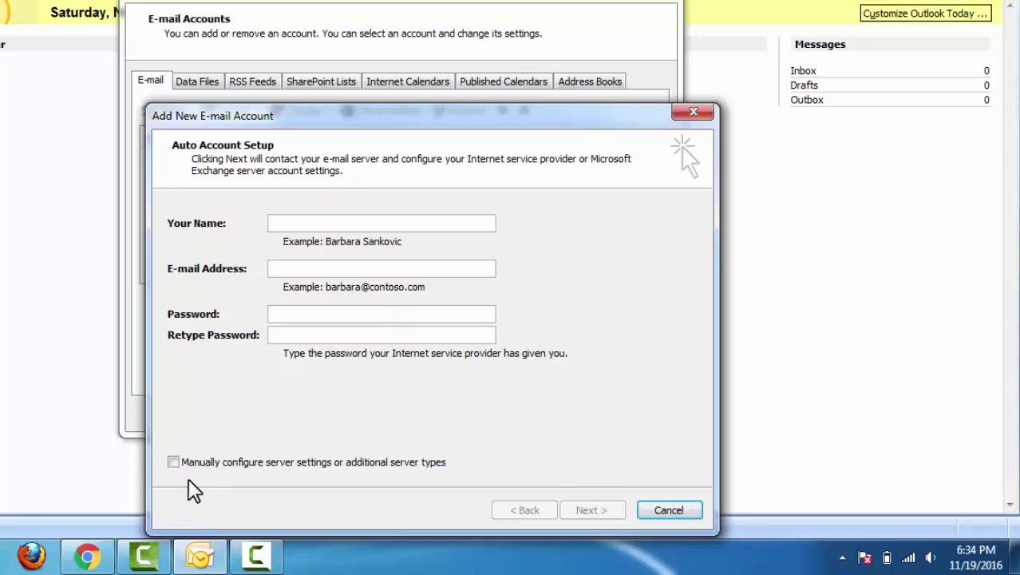
pyautogui.click(173, 461)
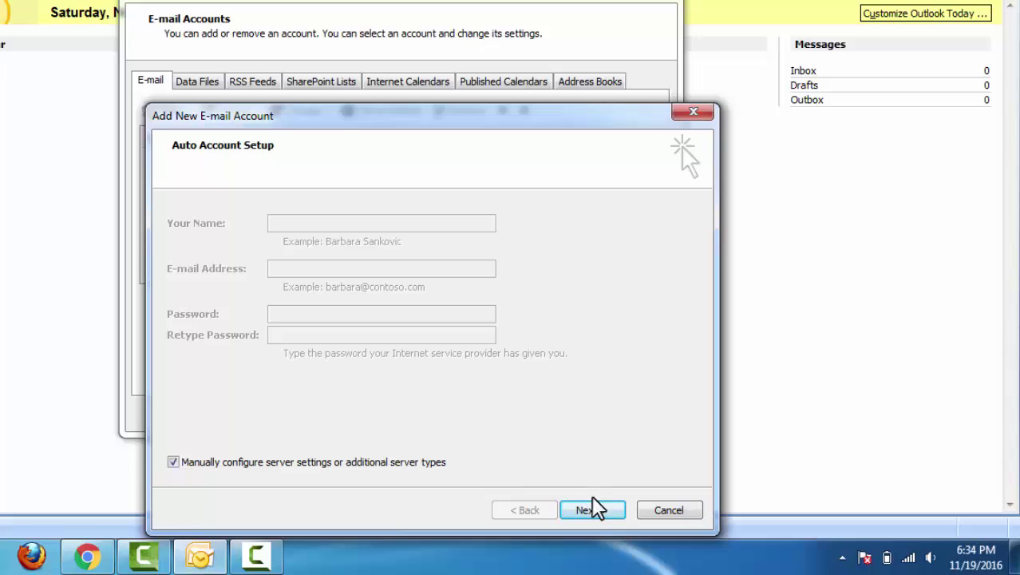
pyautogui.click(599, 510)
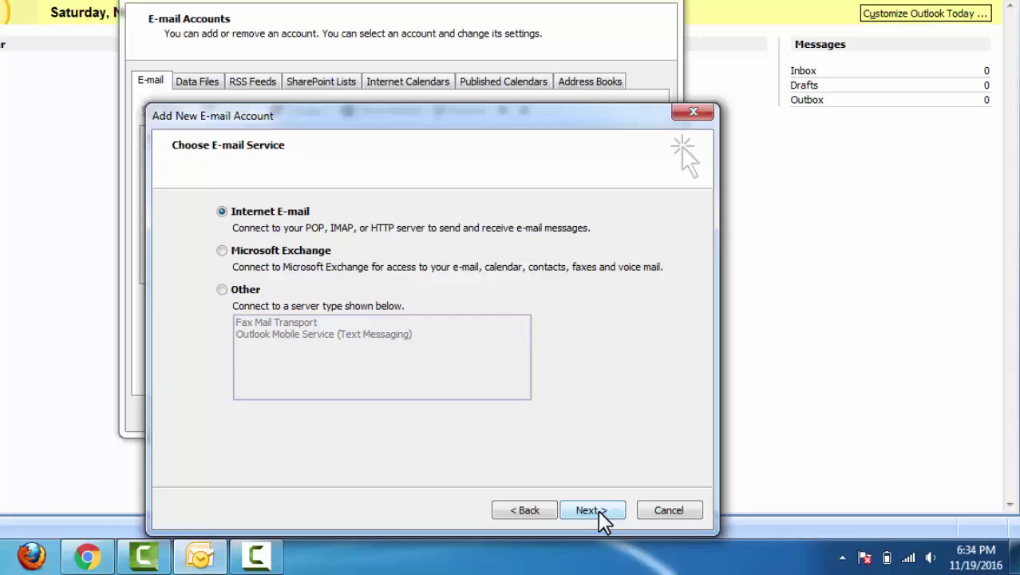
pyautogui.click(590, 511)
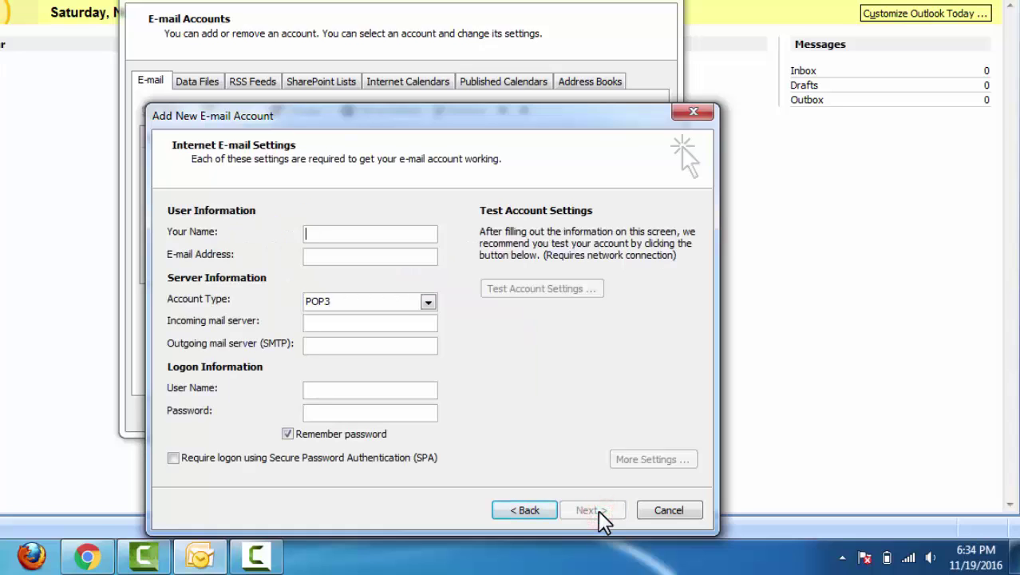
# Step: Enter the user's display name and Gmail e-mail address in the account form
pyautogui.write('Ankit')
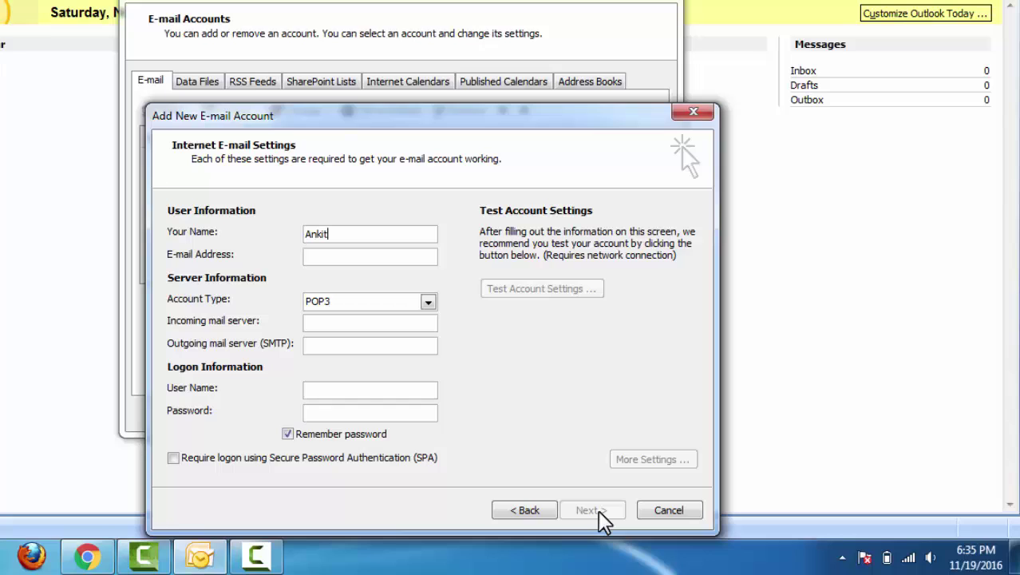
pyautogui.press('Tab')
pyautogui.press('Tab')
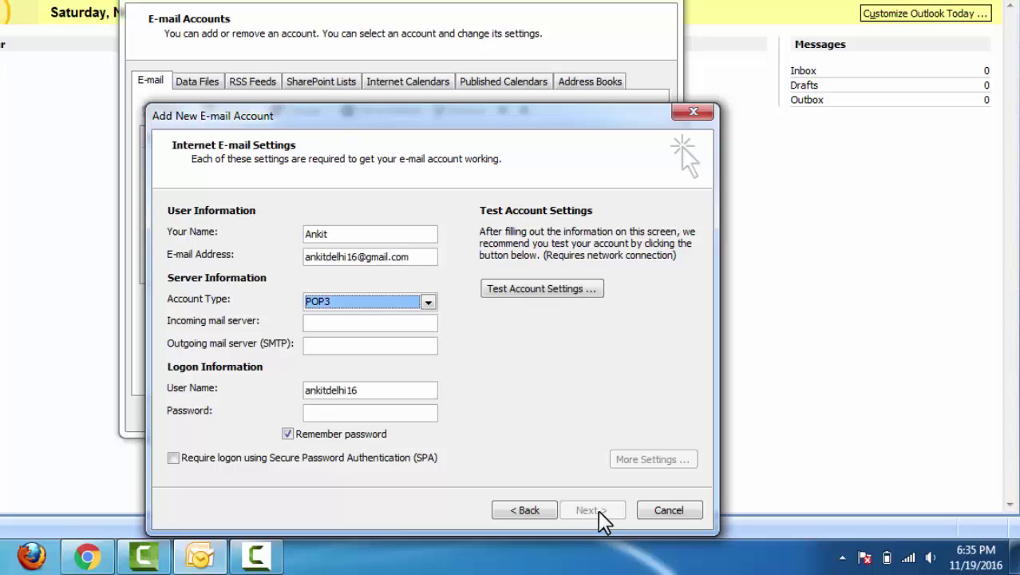
# Step: Set the incoming server to pop.gmail.com and the outgoing server to smtp.gmail.com
pyautogui.press('Tab')
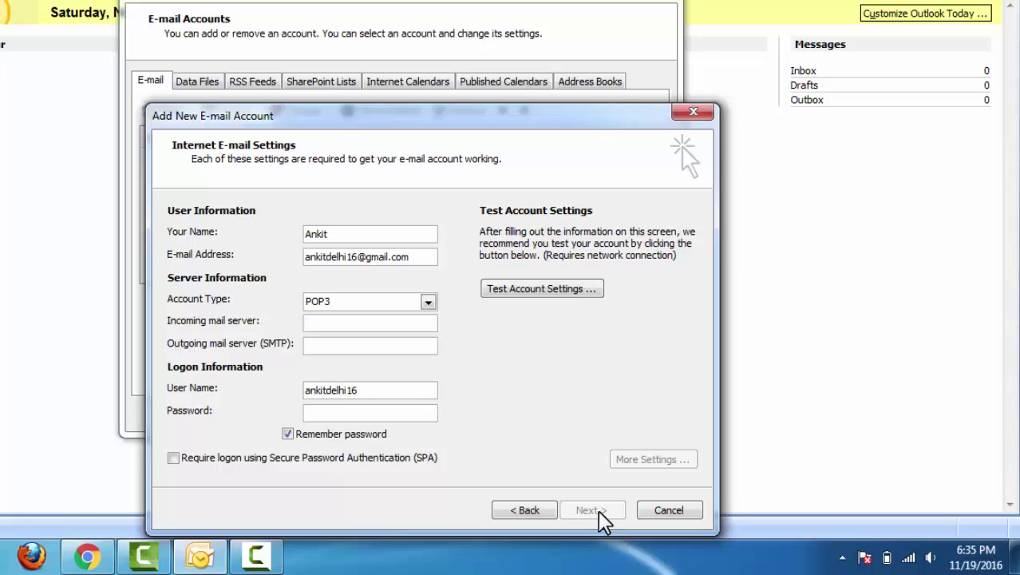
pyautogui.write('pop.gmail.com')
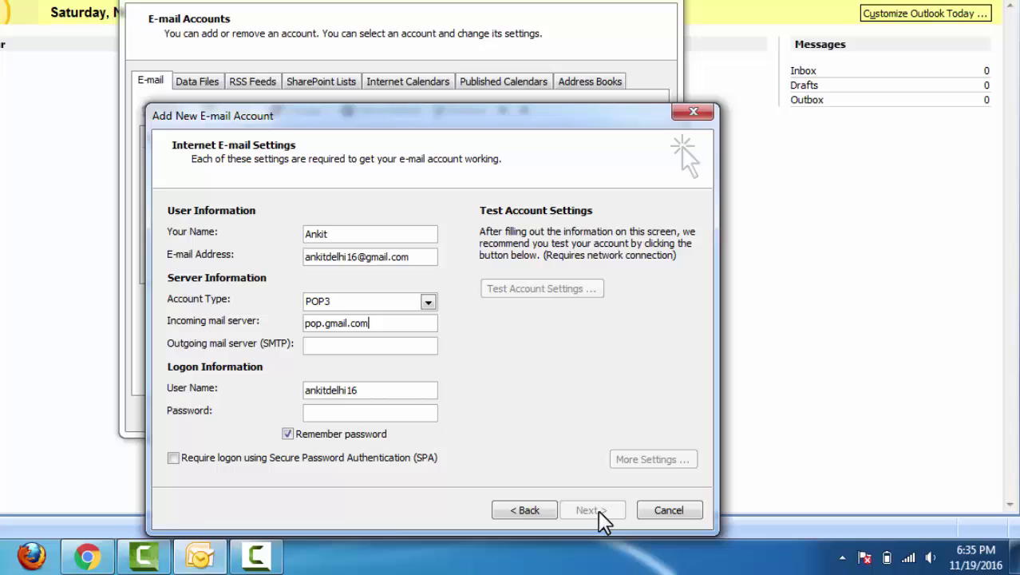
pyautogui.press('Tab')
pyautogui.write('smtp.')
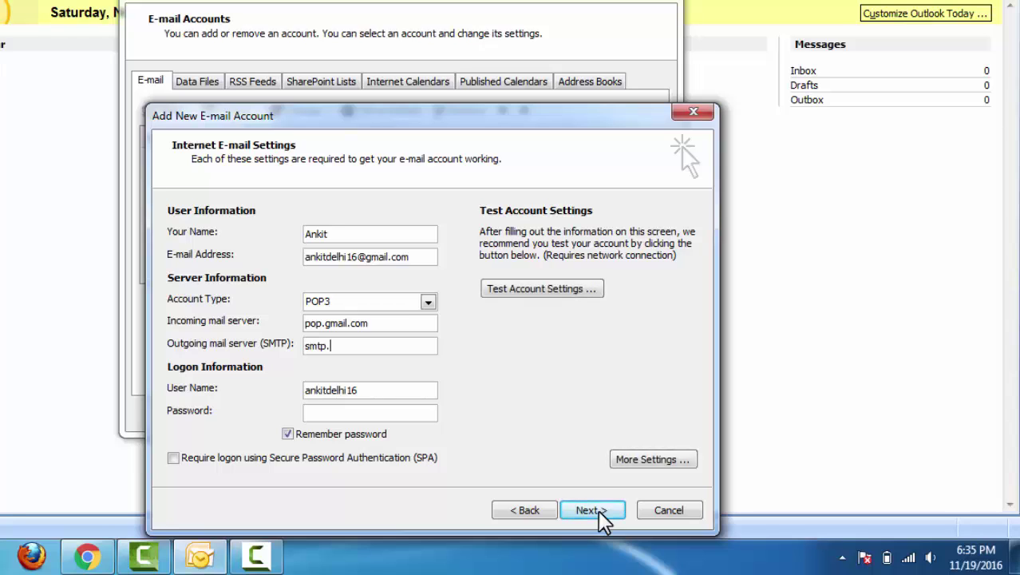
pyautogui.write('gmail.com')
pyautogui.press('Tab')
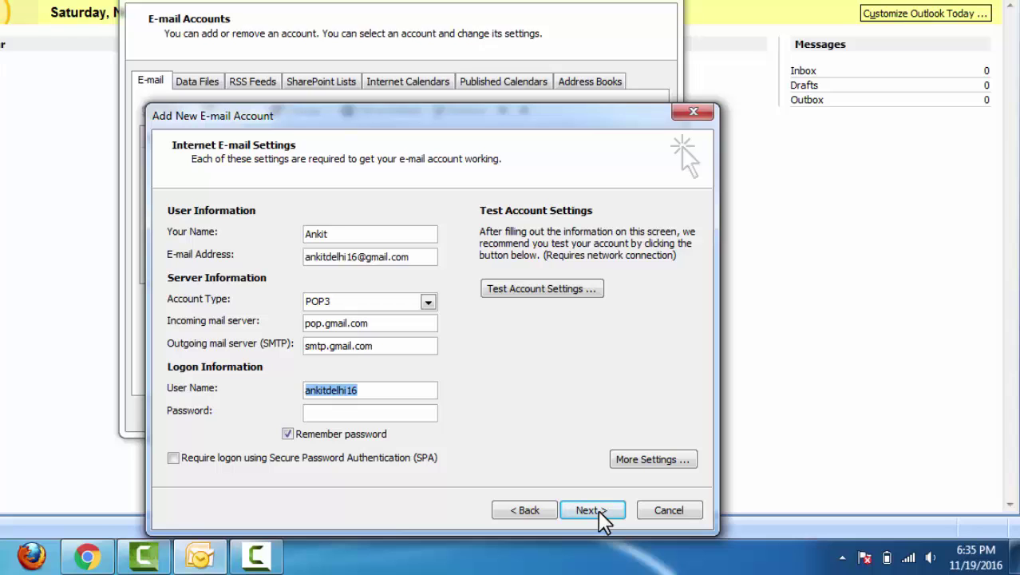
pyautogui.press('End')
pyautogui.write('@g')
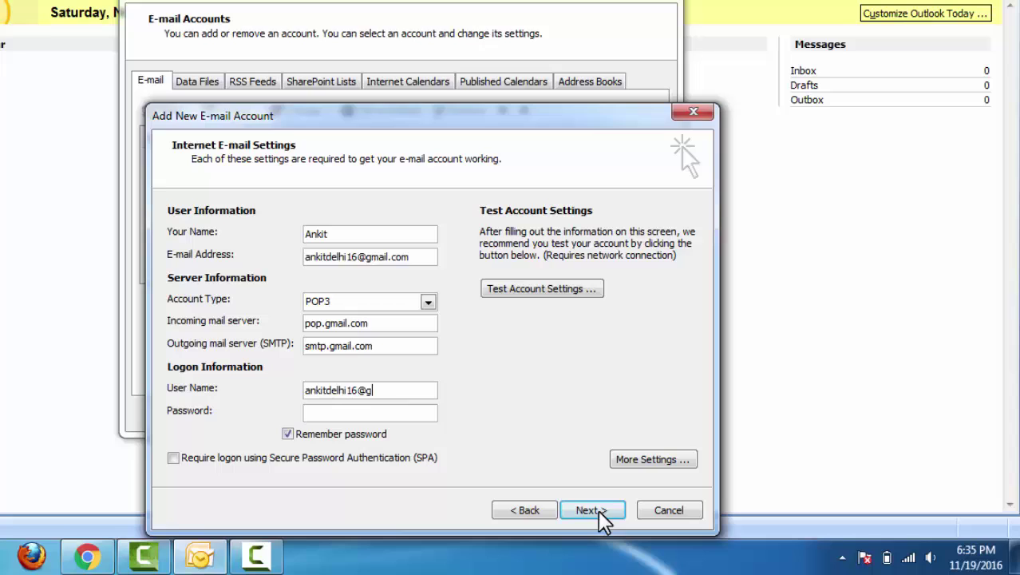
pyautogui.write('mail.com')
pyautogui.press('Tab')
pyautogui.write('*********')
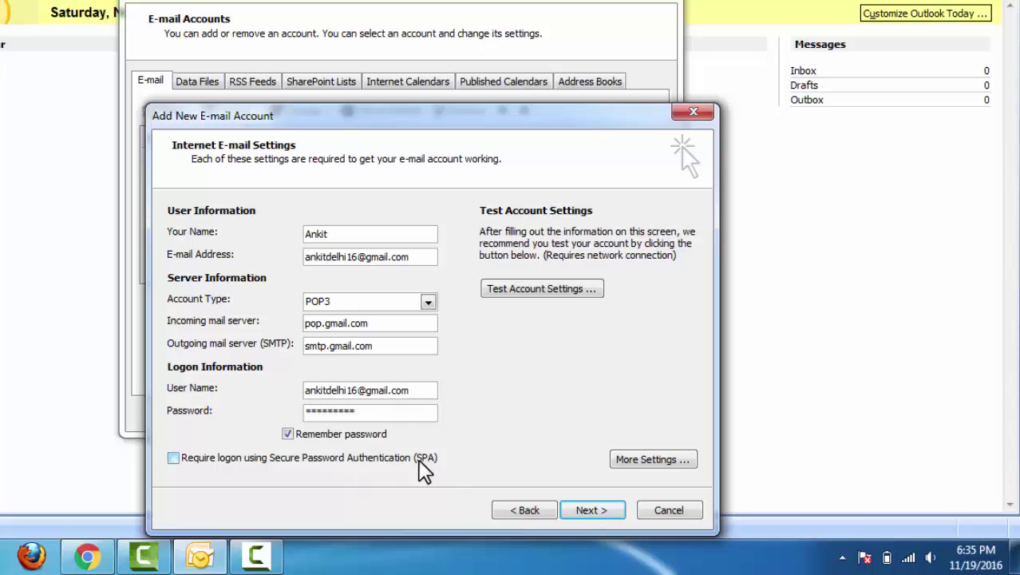
# Step: In More Settings, require authentication for the outgoing SMTP server
pyautogui.click(649, 462)
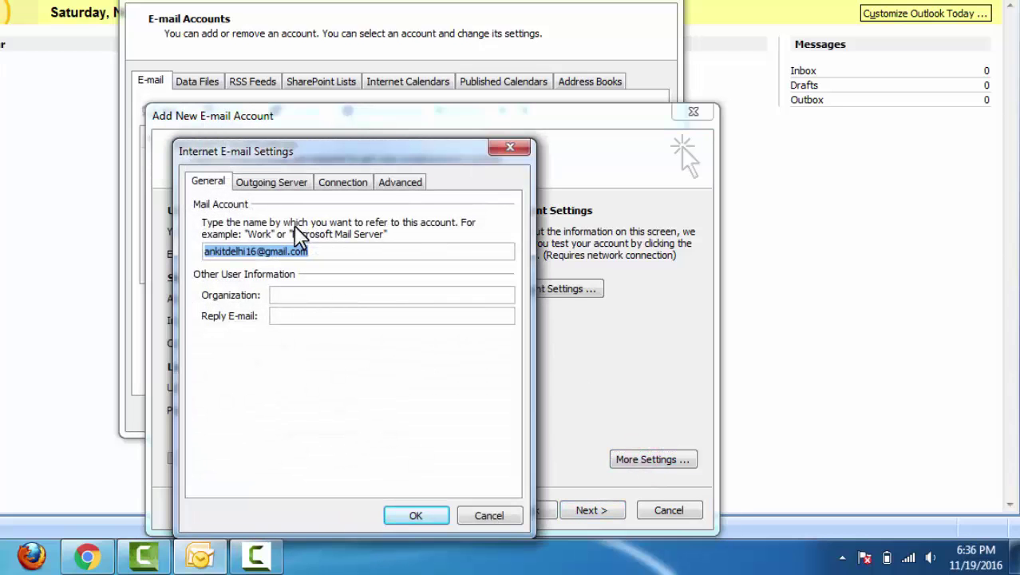
pyautogui.click(276, 185)
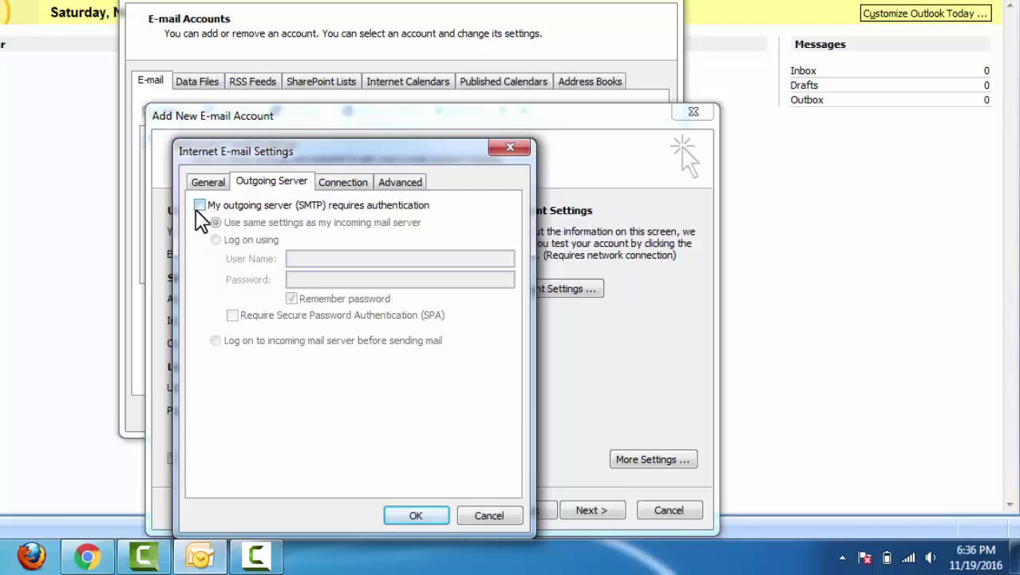
pyautogui.click(199, 205)
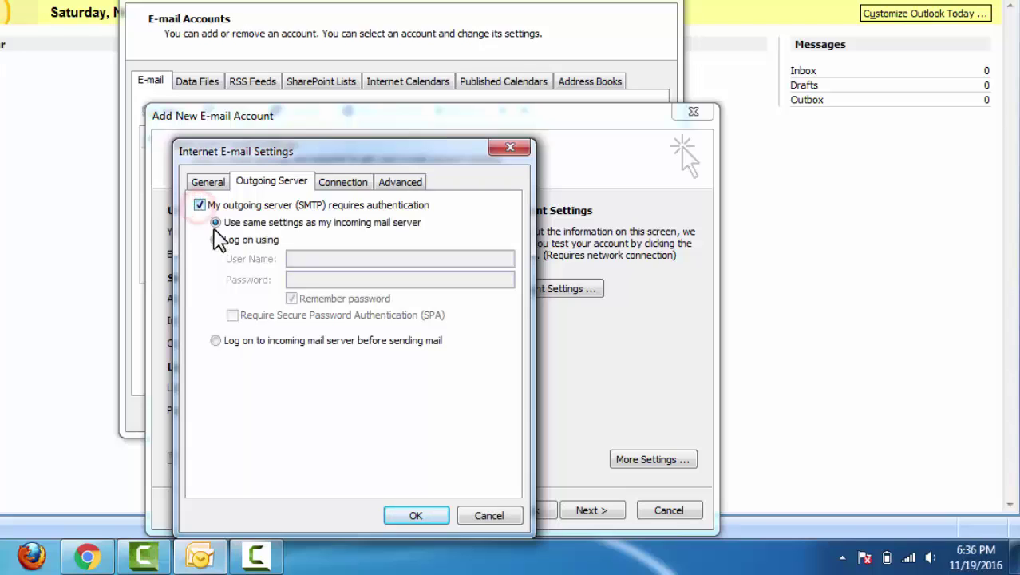
# Step: Set POP3 port 995 with SSL, SMTP port 465 with SSL, and leave copies on the server
pyautogui.click(400, 185)
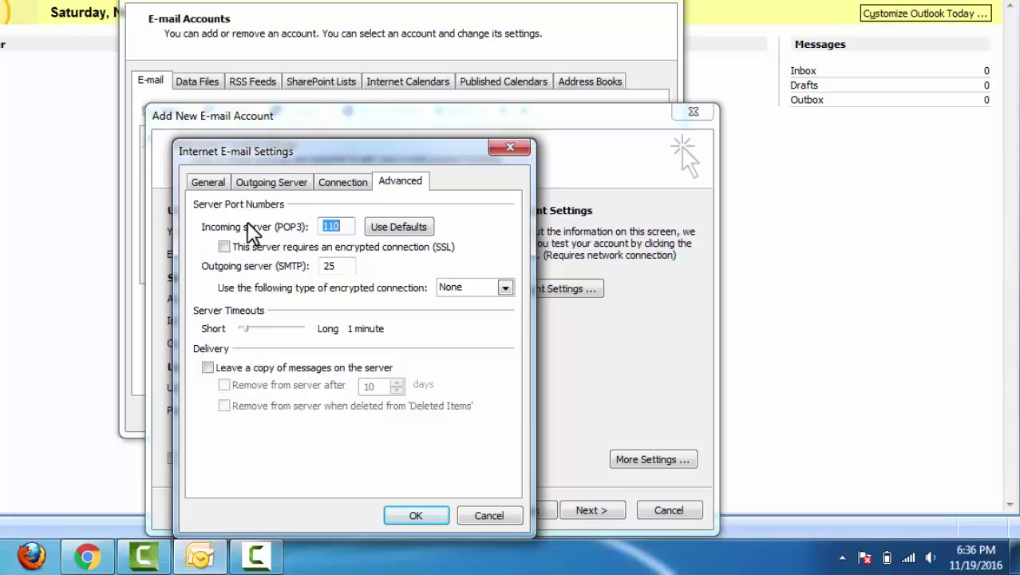
pyautogui.write('995')
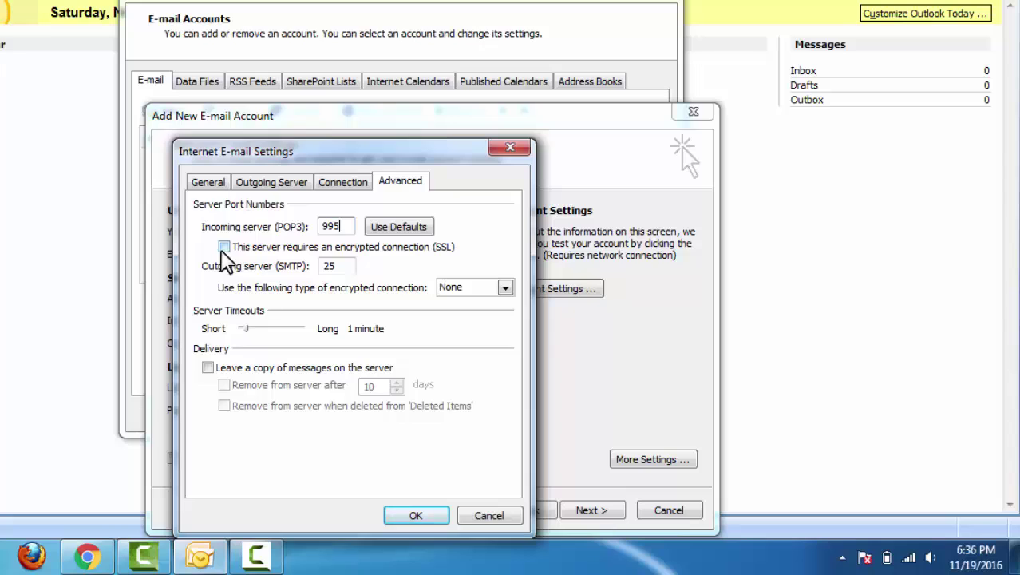
pyautogui.click(224, 249)
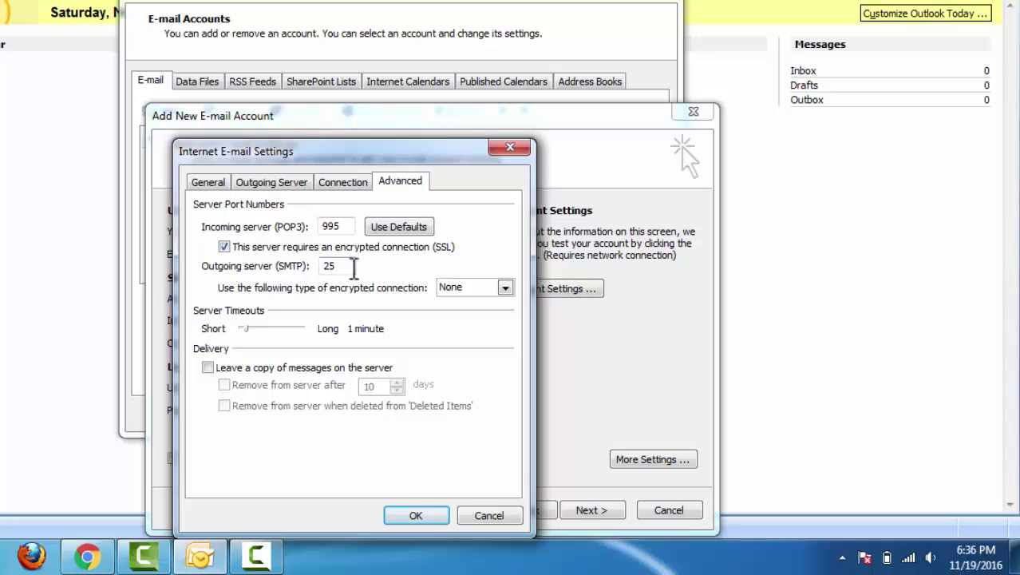
pyautogui.click(345, 267)
pyautogui.press('BackSpace')
pyautogui.press('BackSpace')
pyautogui.write('465')
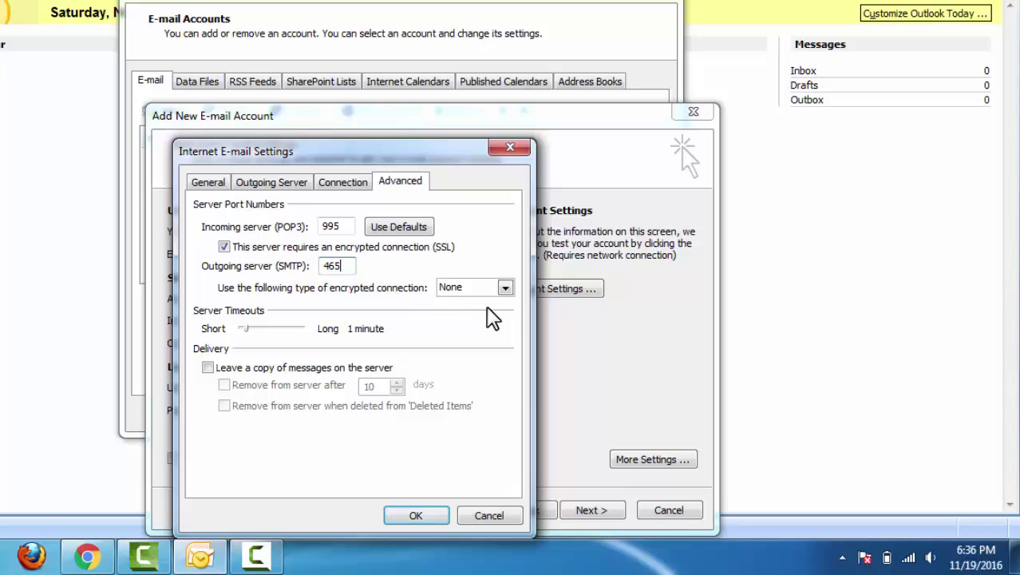
pyautogui.click(506, 289)
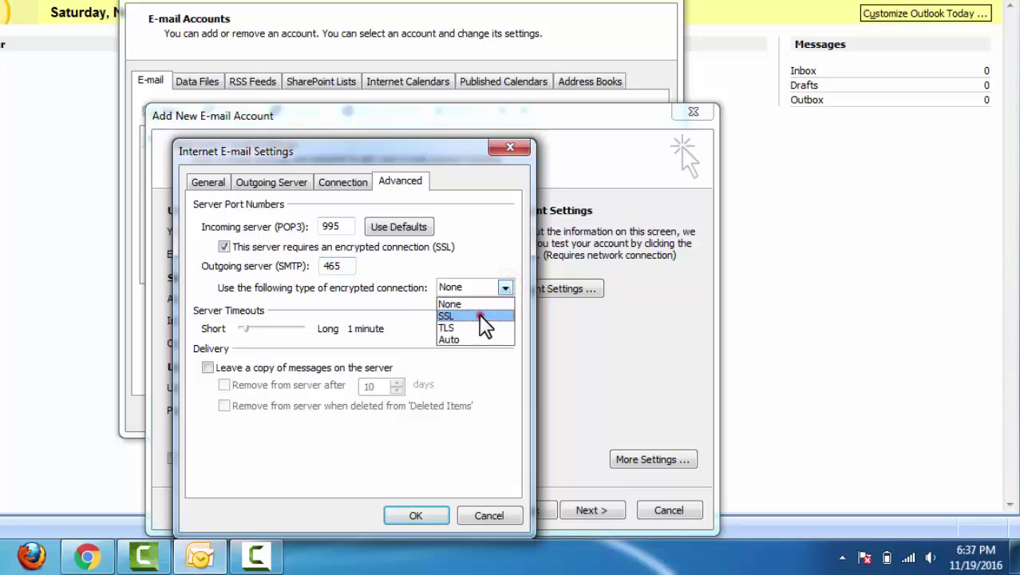
pyautogui.click(481, 316)
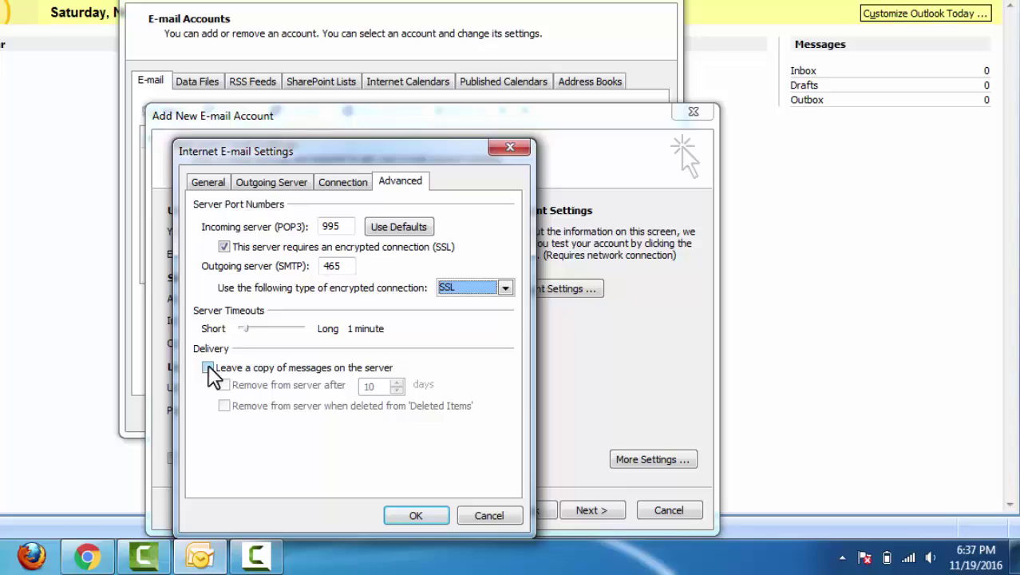
pyautogui.click(209, 368)
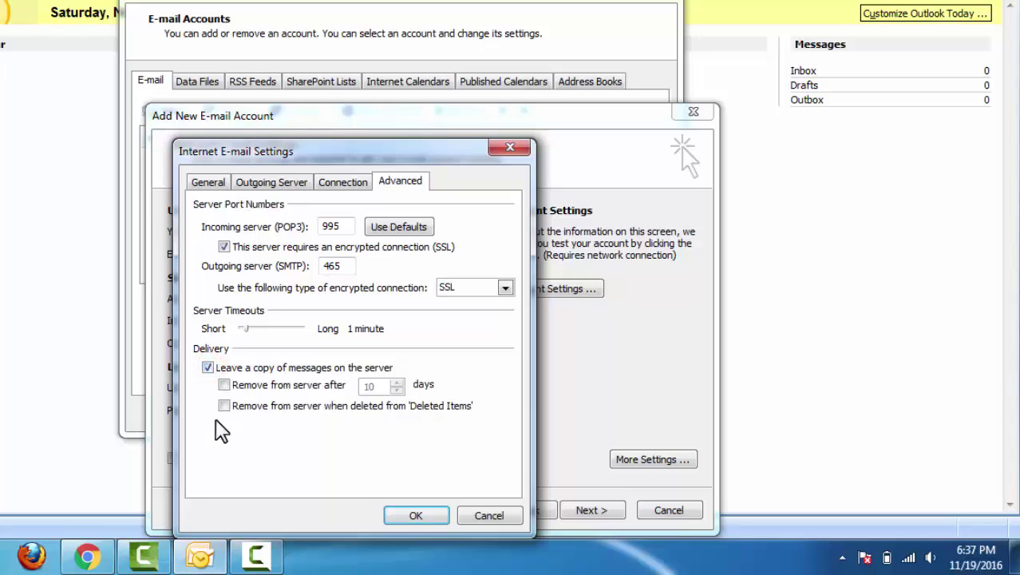
pyautogui.click(414, 516)
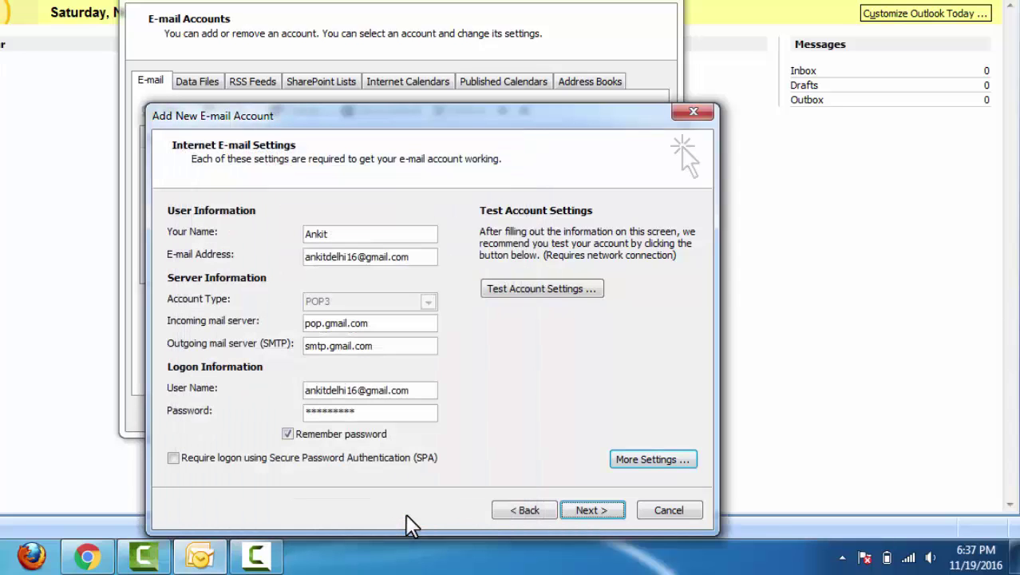
# Step: Complete the Add New E-mail Account wizard with Next and Finish
pyautogui.click(587, 509)
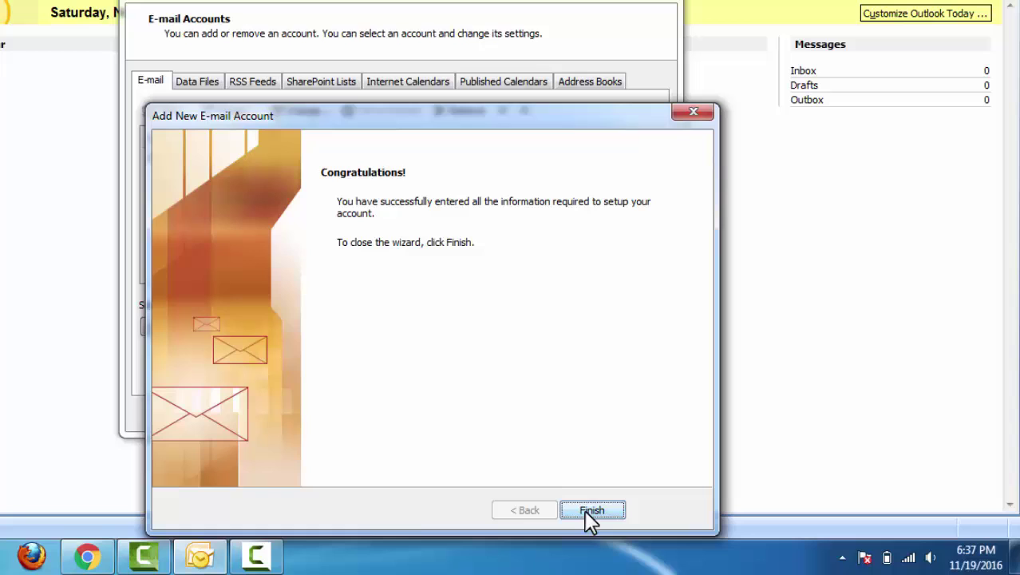
pyautogui.click(586, 510)
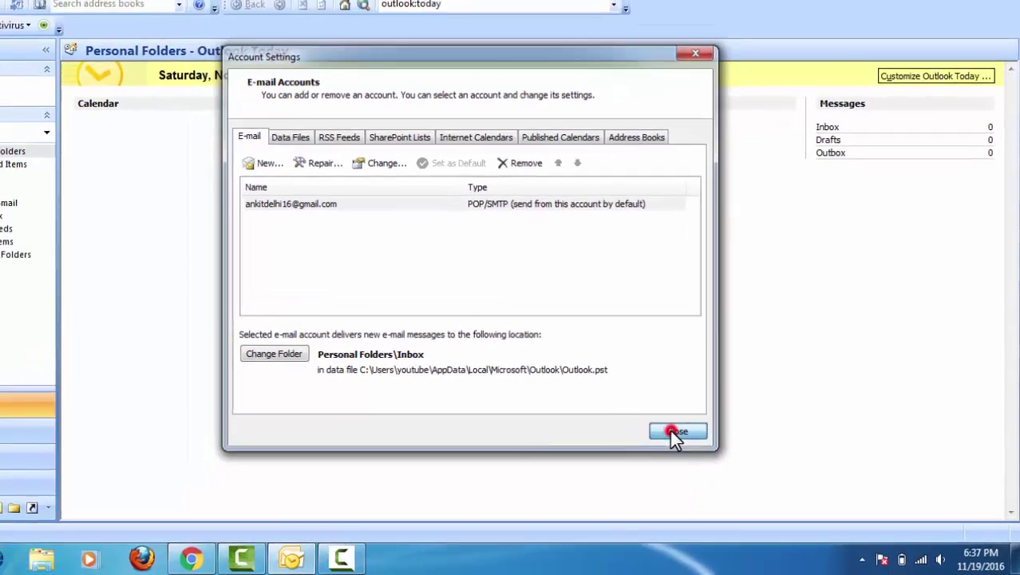
# Step: Close E-mail Accounts, run Send/Receive, and view the downloaded Testing and Hello messages in the Inbox
pyautogui.click(632, 415)
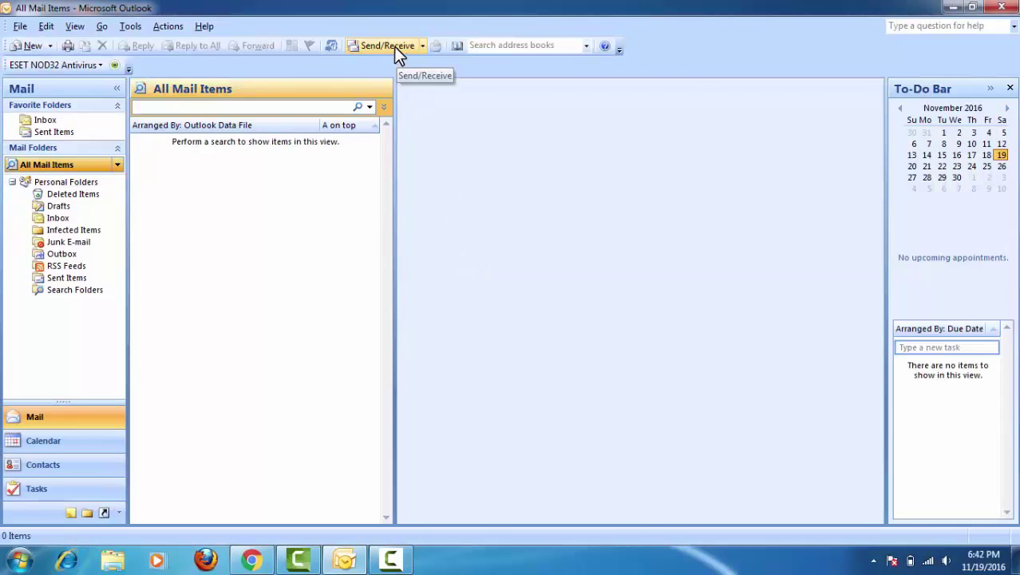
pyautogui.click(393, 46)
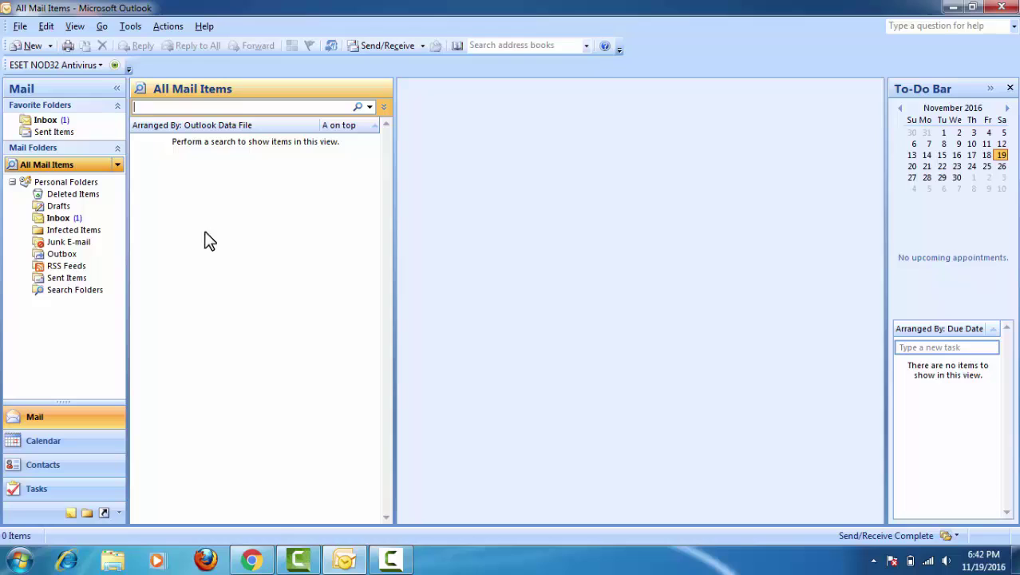
pyautogui.click(67, 218)
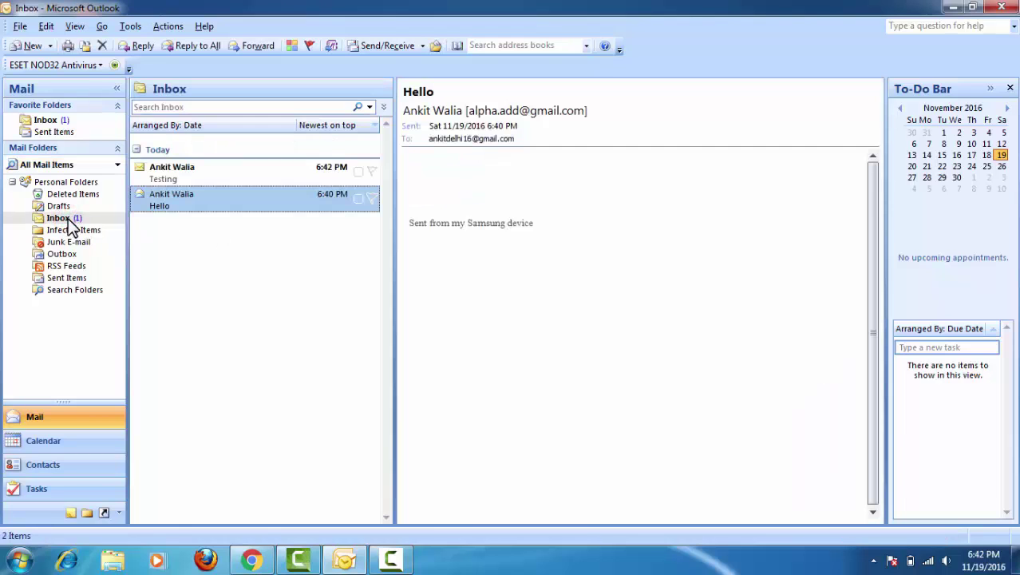